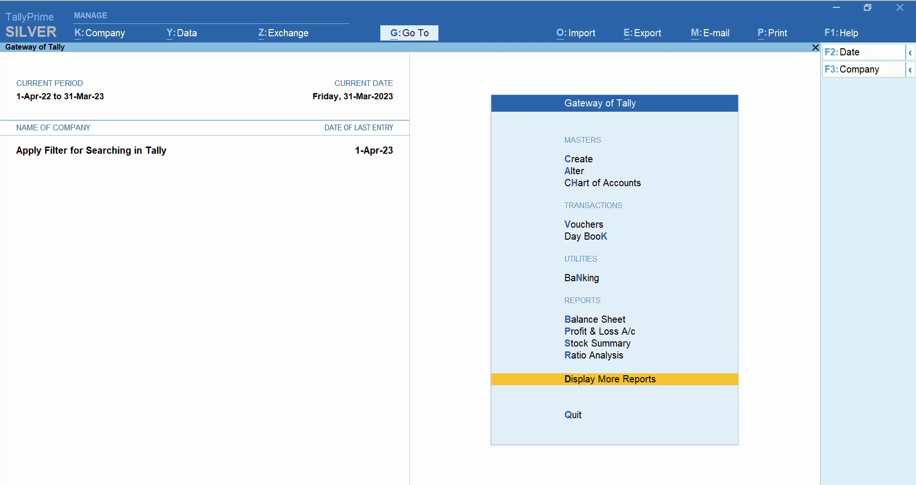
# Step: Open the Sales Register from the account books
pyautogui.press('Return')
pyautogui.press('Return')
pyautogui.press('s')
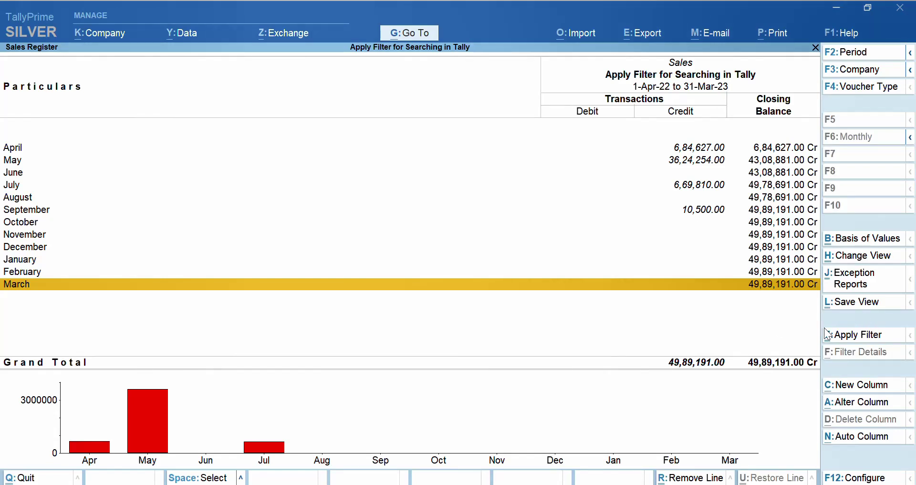
# Step: Apply a basic voucher filter to the Sales Register, looking for "Dtdc"
pyautogui.click(862, 336)
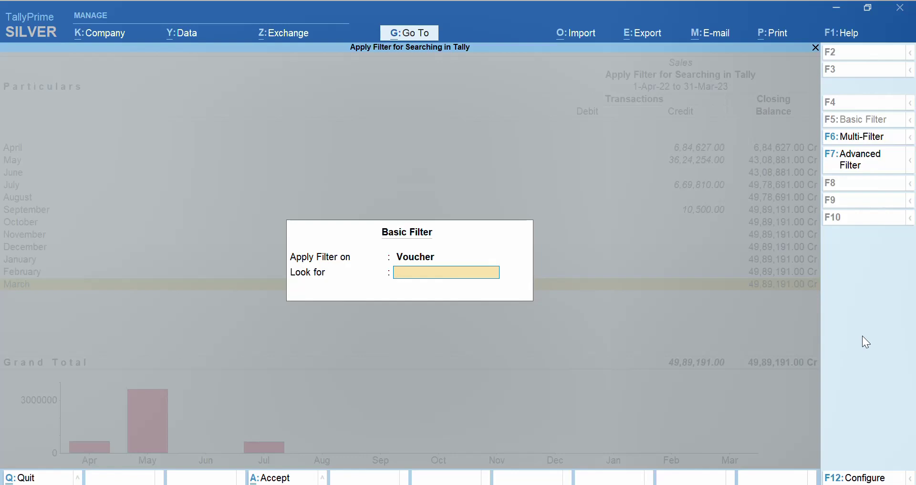
pyautogui.write('Dtdc')
pyautogui.press('Return')
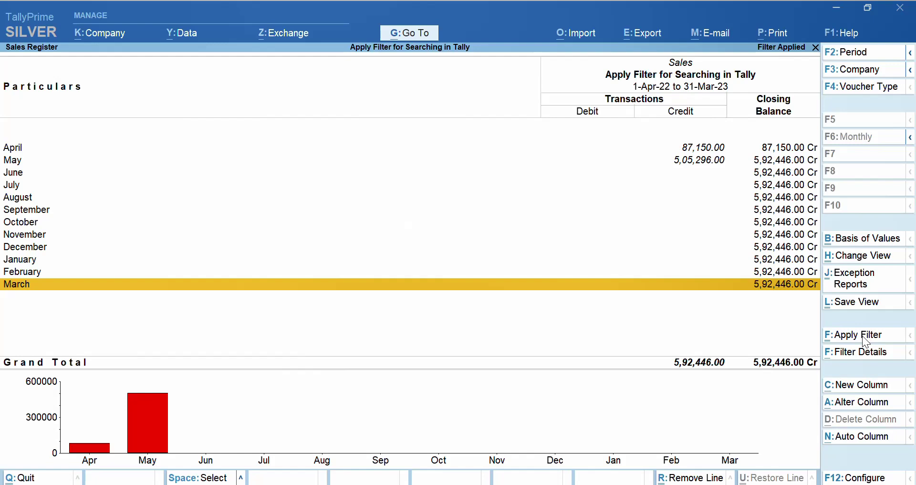
# Step: Examine the filtered monthly sales, comparing the April and May rows
pyautogui.press('Up')
pyautogui.press('Up')
pyautogui.press('Up')
pyautogui.press('Up')
pyautogui.press('Up')
pyautogui.press('Up')
pyautogui.press('Up')
pyautogui.press('Up')
pyautogui.press('Up')
pyautogui.press('Up')
pyautogui.press('Up')
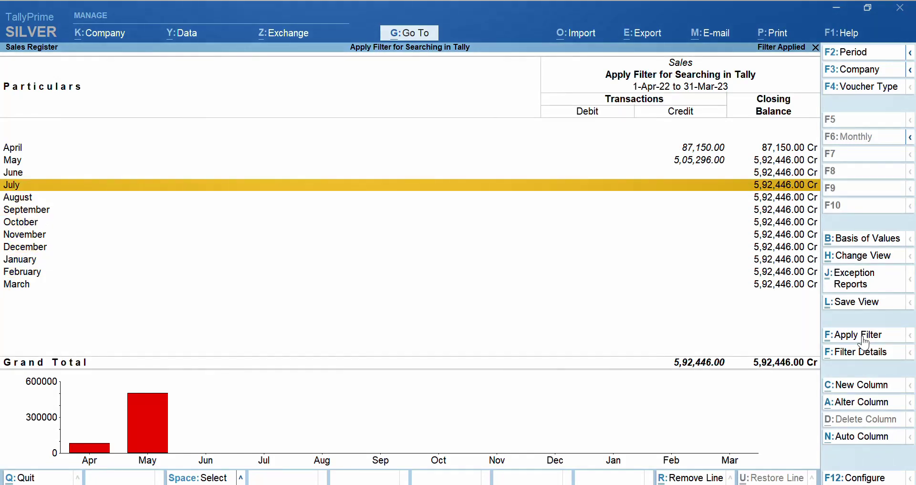
pyautogui.press('Down')
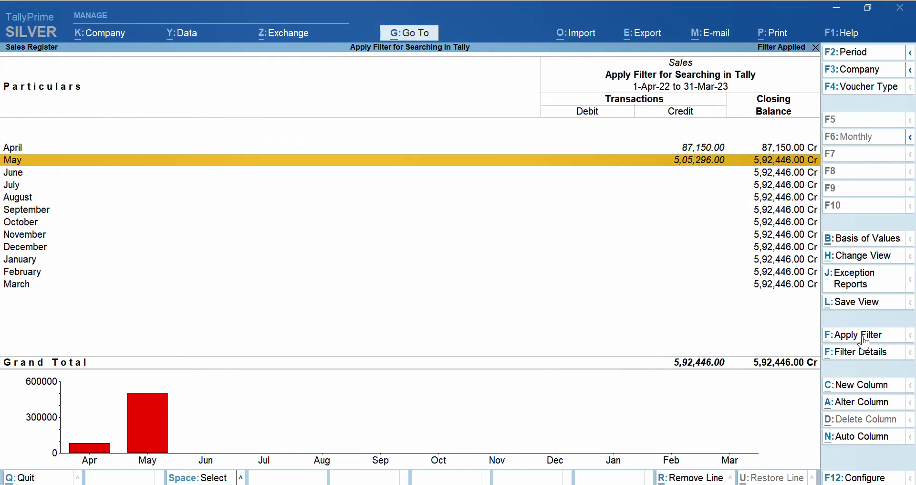
pyautogui.press('Up')
pyautogui.press('Down')
pyautogui.press('Up')
pyautogui.press('Down')
# Step: Clear the "Dtdc" filter and review the unfiltered monthly sales from March back to April
pyautogui.press('Escape')
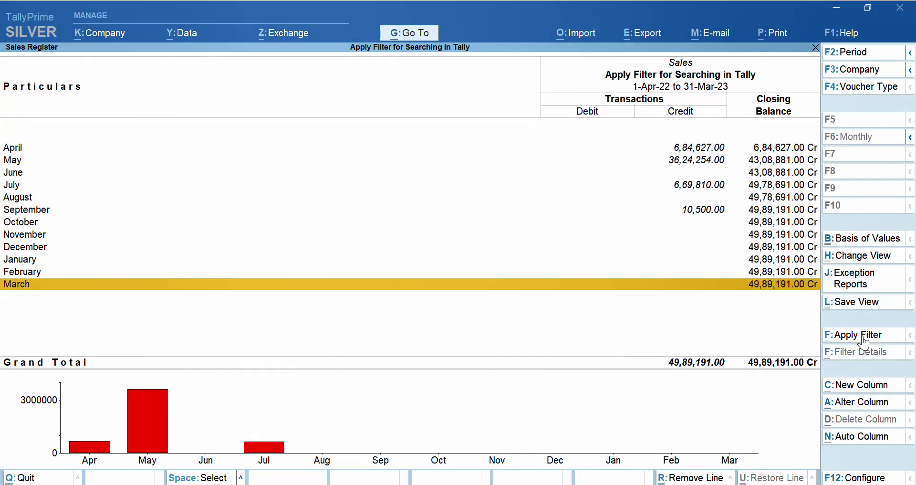
pyautogui.press('Up')
pyautogui.press('Up')
pyautogui.press('Up')
pyautogui.press('Up')
pyautogui.press('Up')
pyautogui.press('Up')
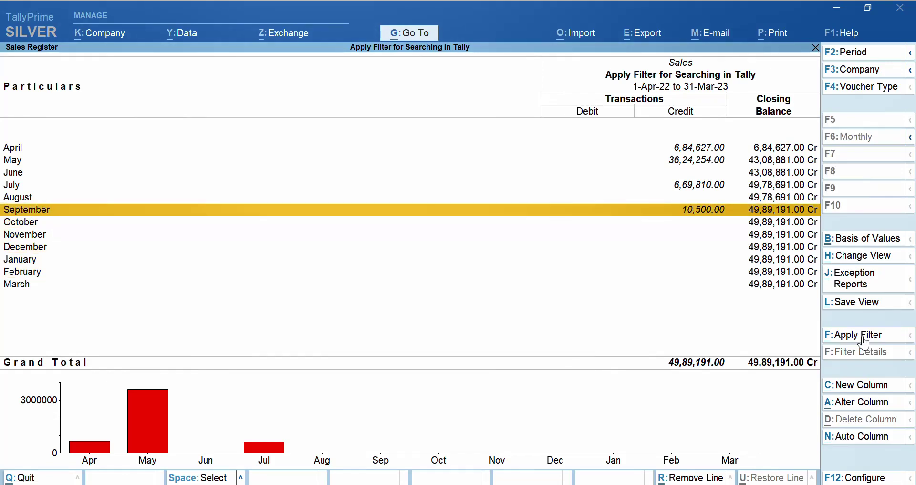
pyautogui.press('Up')
pyautogui.press('Up')
pyautogui.press('Up')
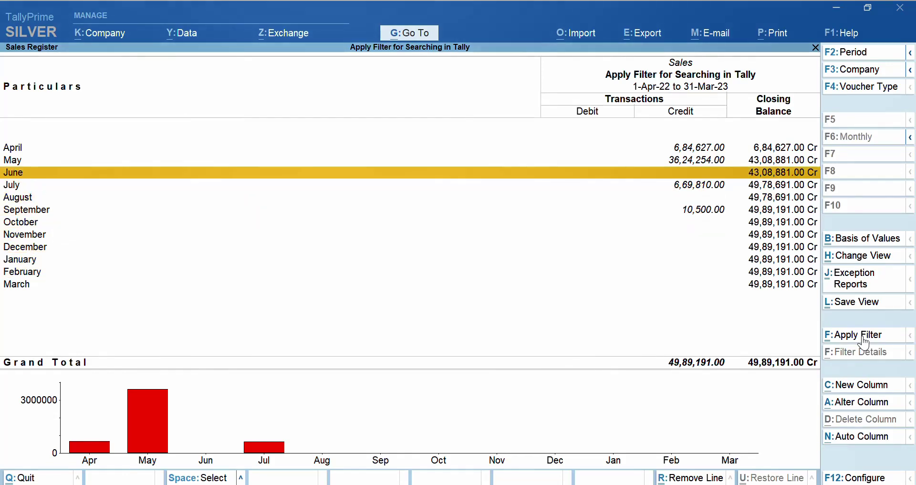
pyautogui.press('Up')
pyautogui.press('Up')
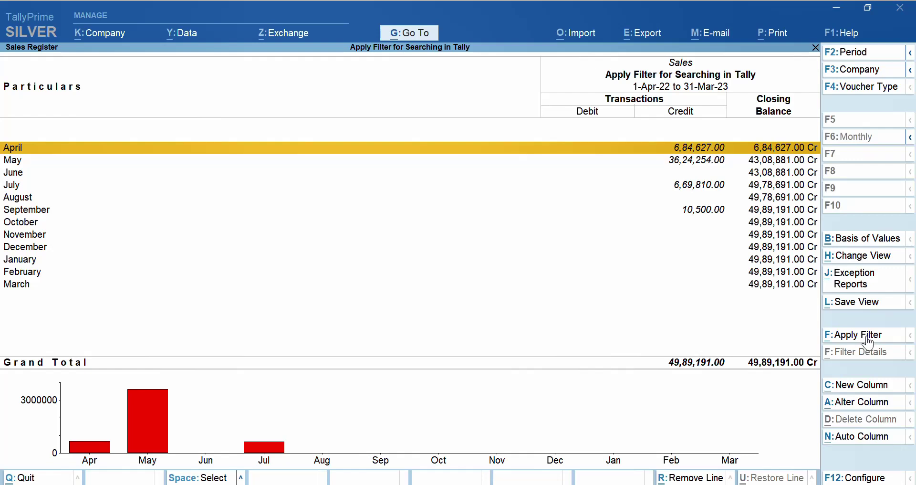
# Step: Reapply the basic voucher filter with "Dtdc" as the search text
pyautogui.click(867, 338)
pyautogui.write('Disk')
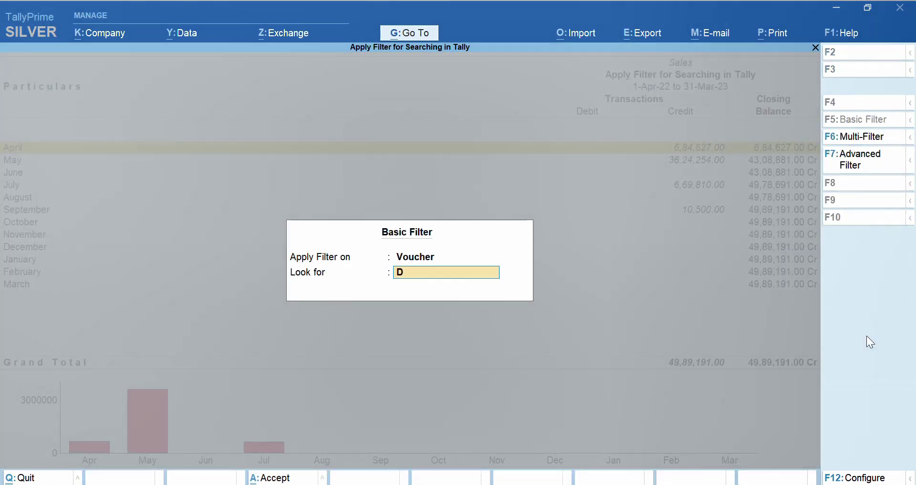
pyautogui.press('Return')
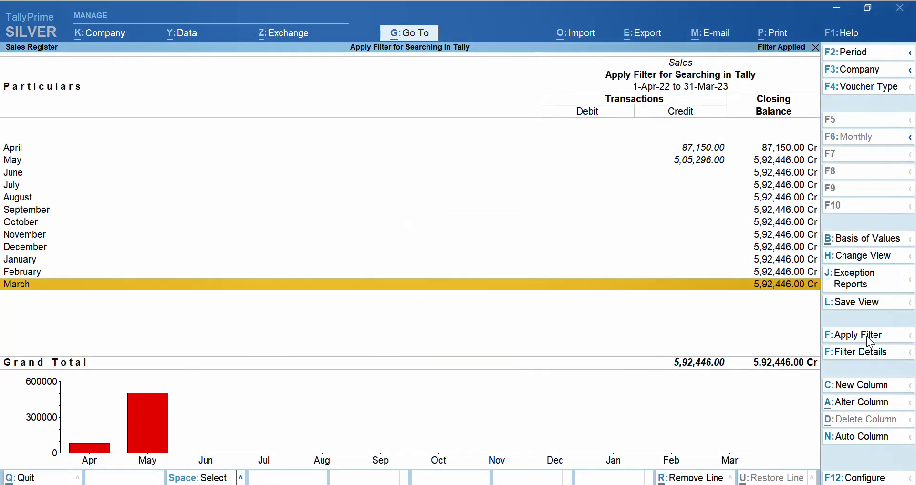
# Step: Open April's filtered voucher list and show the filter details for the Milan Home Appliances voucher
pyautogui.press('Up')
pyautogui.press('Up')
pyautogui.press('Up')
pyautogui.press('Up')
pyautogui.press('Up')
pyautogui.press('Up')
pyautogui.press('Up')
pyautogui.press('Up')
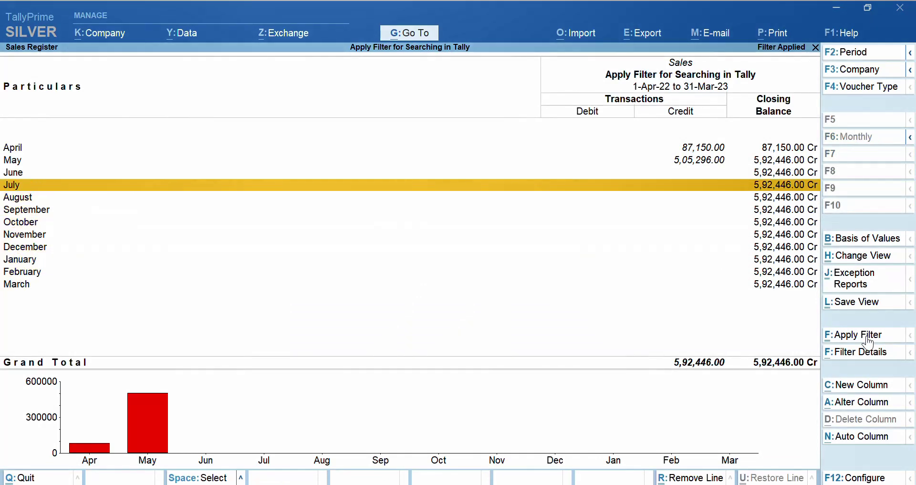
pyautogui.press('Up')
pyautogui.press('Up')
pyautogui.press('Up')
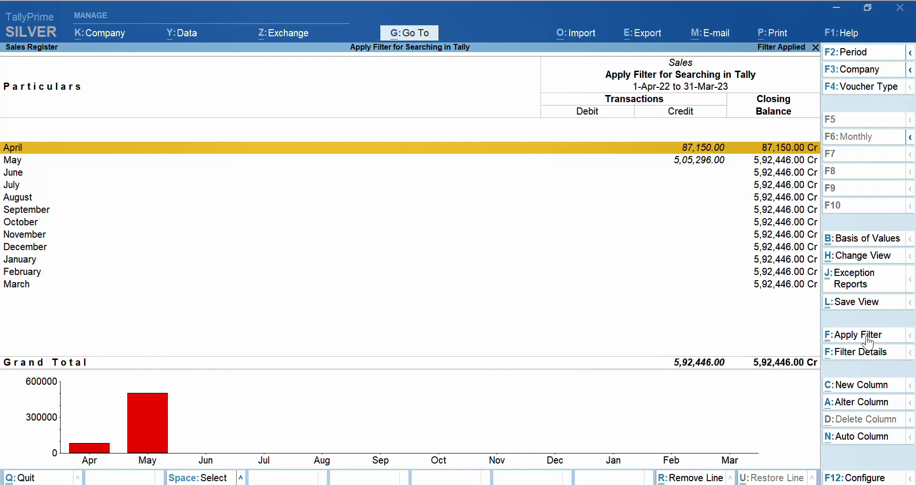
pyautogui.press('Return')
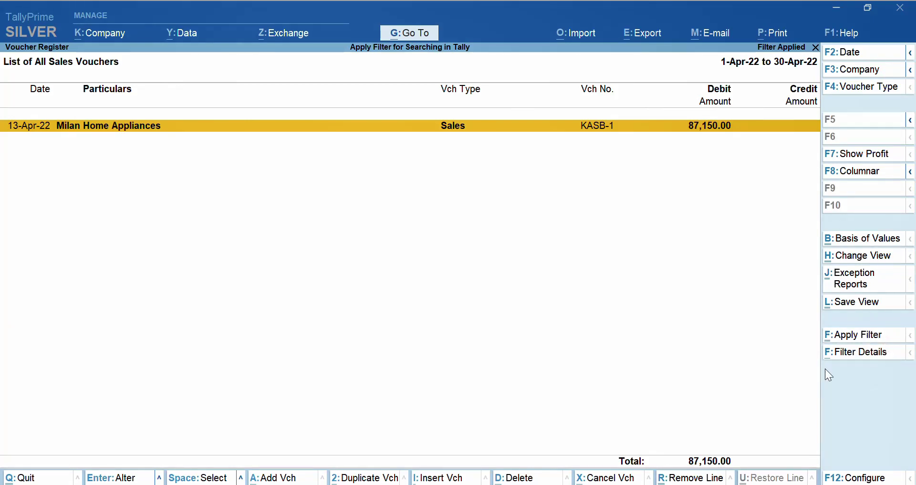
pyautogui.click(859, 356)
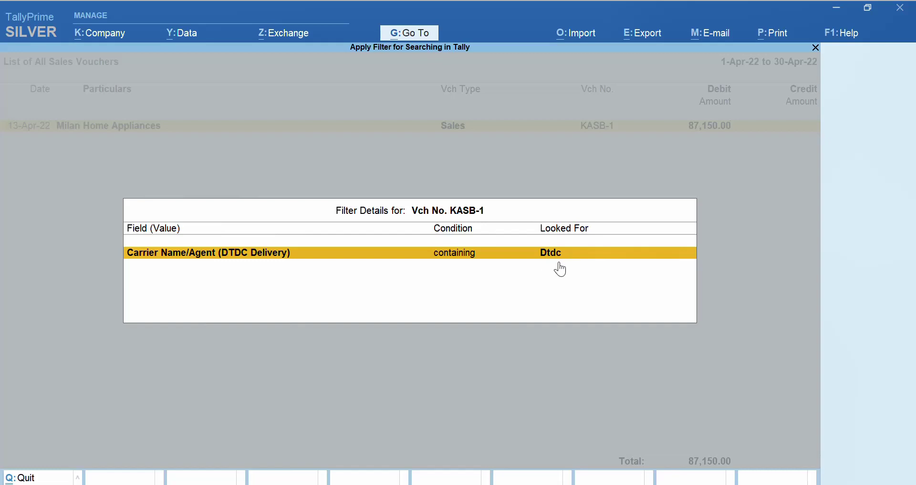
# Step: Open the Milan Home Appliances sales voucher and check the Dispatched through field in its dispatch details
pyautogui.press('Return')
pyautogui.press('Return')
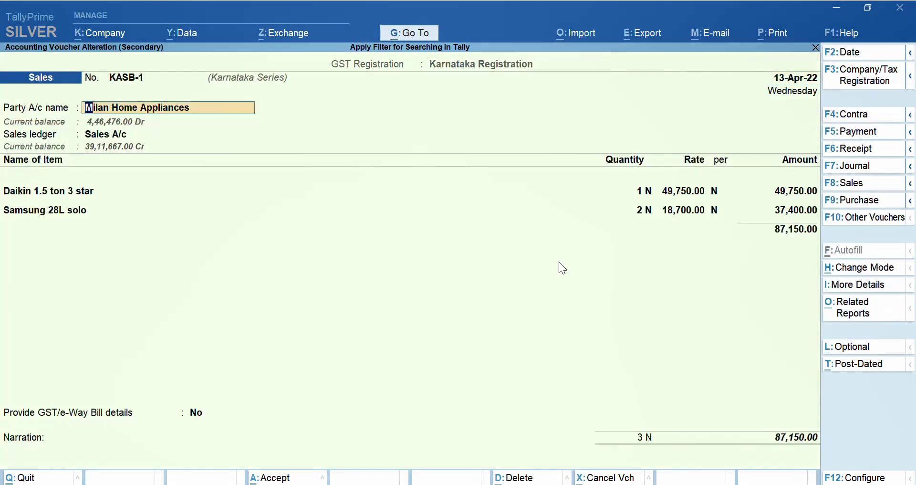
pyautogui.press('Return')
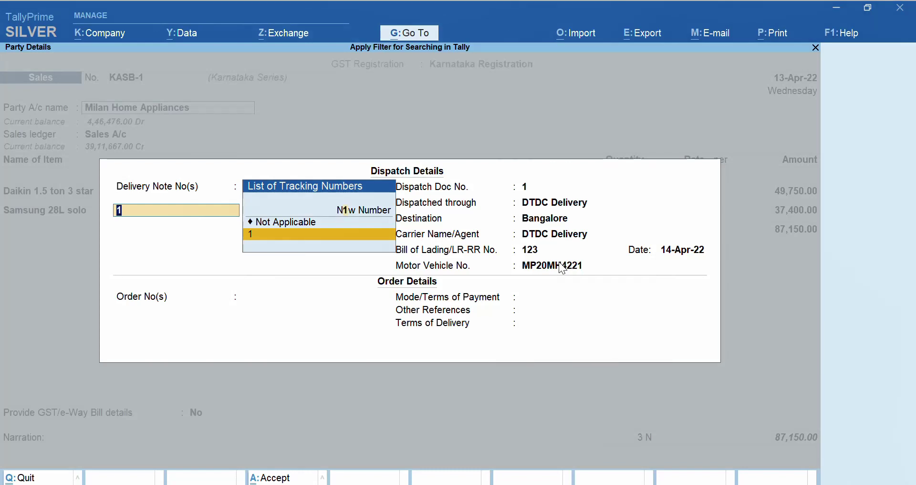
pyautogui.press('Return')
pyautogui.press('Return')
pyautogui.press('Return')
pyautogui.press('Return')
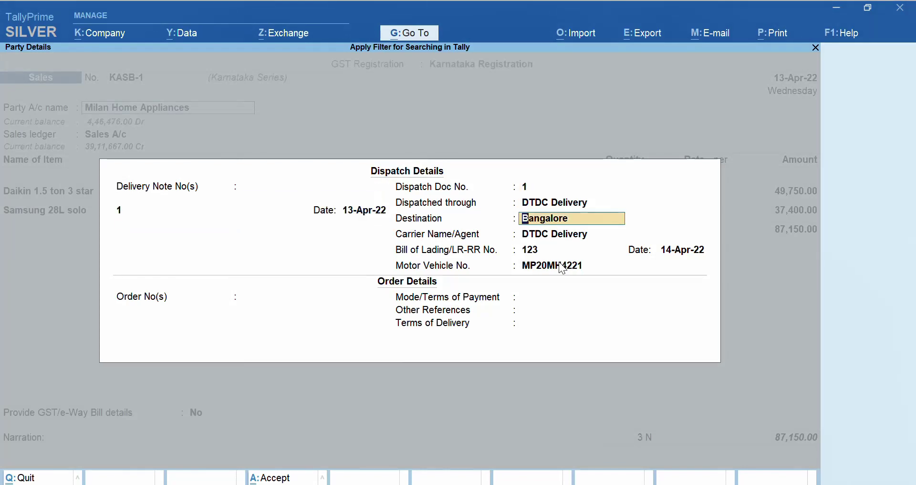
pyautogui.press('BackSpace')
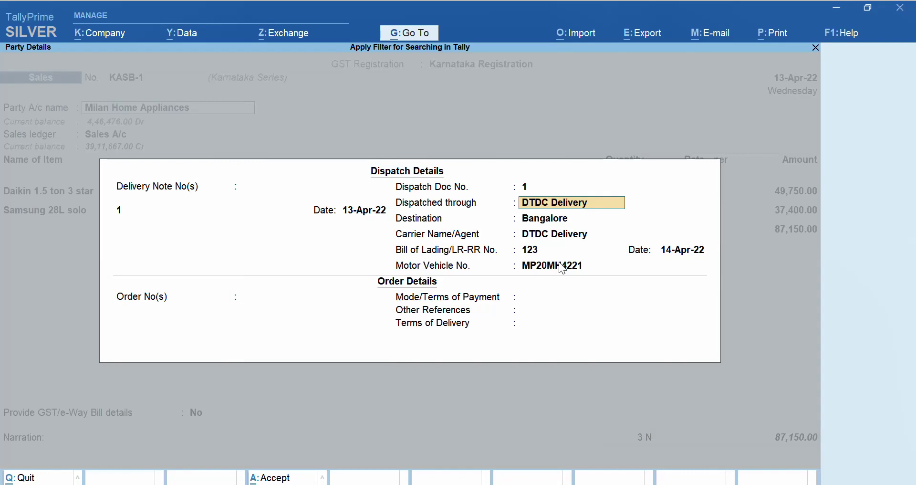
# Step: Leave the Milan Home Appliances voucher and the report screens, returning to the Gateway of Tally
pyautogui.press('Escape')
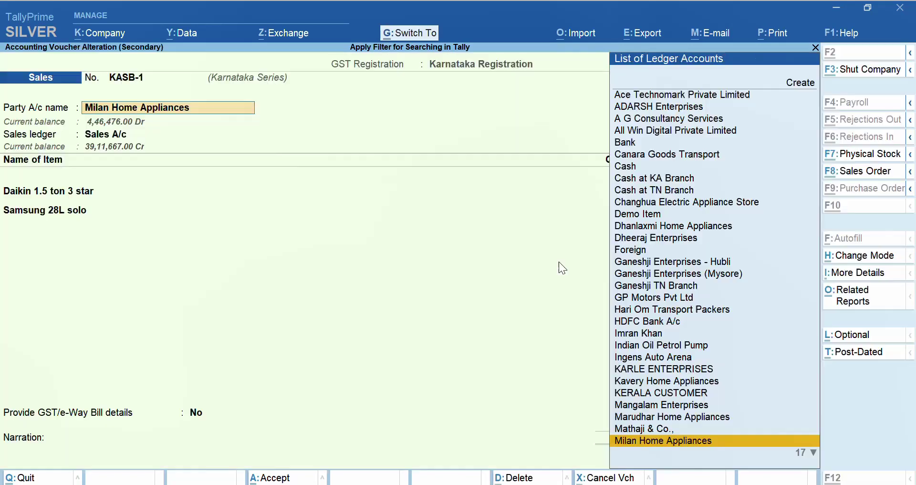
pyautogui.press('Escape')
pyautogui.press('Escape')
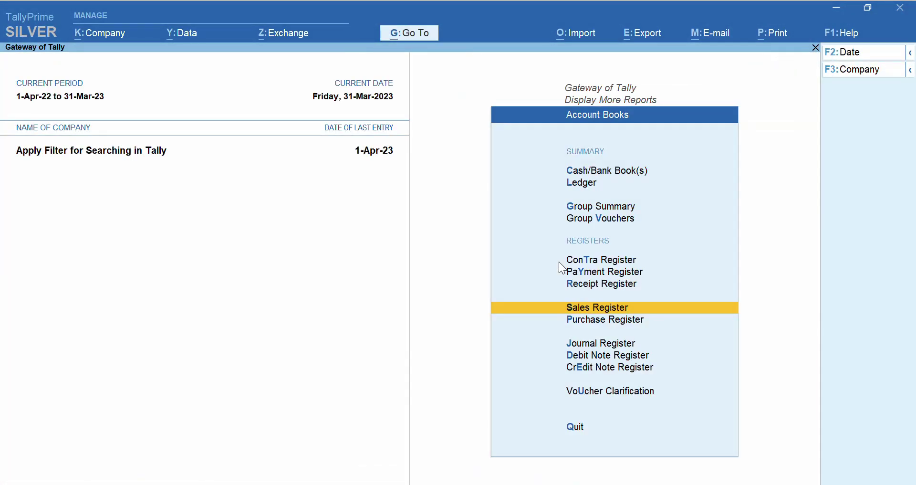
pyautogui.press('Escape')
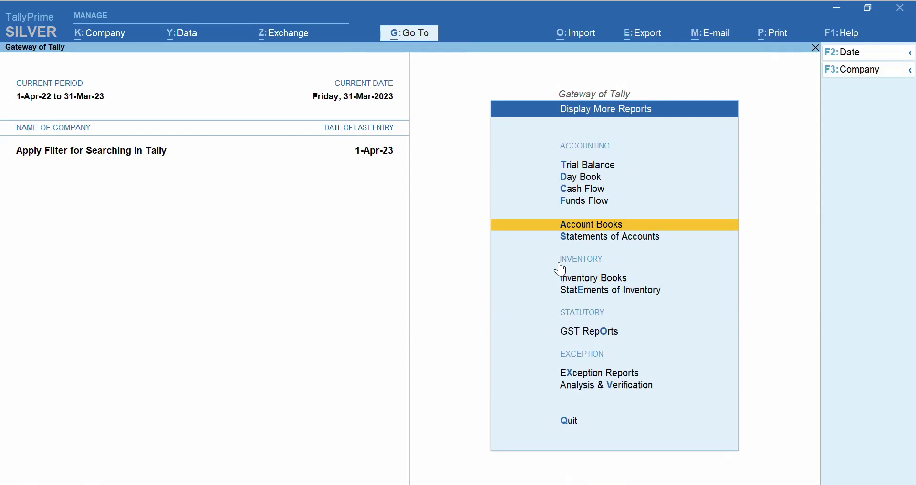
pyautogui.press('Escape')
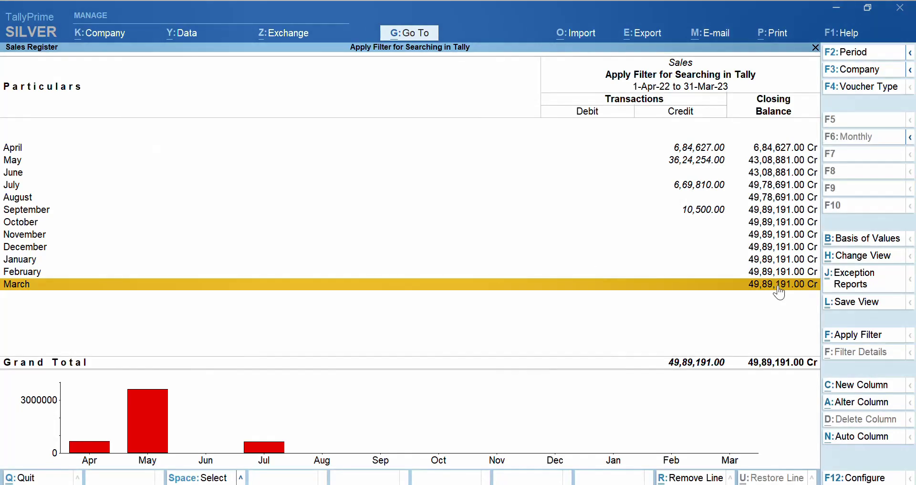
# Step: Filter the Sales Register's vouchers by the partial vehicle number "2825" using the basic filter
pyautogui.click(853, 338)
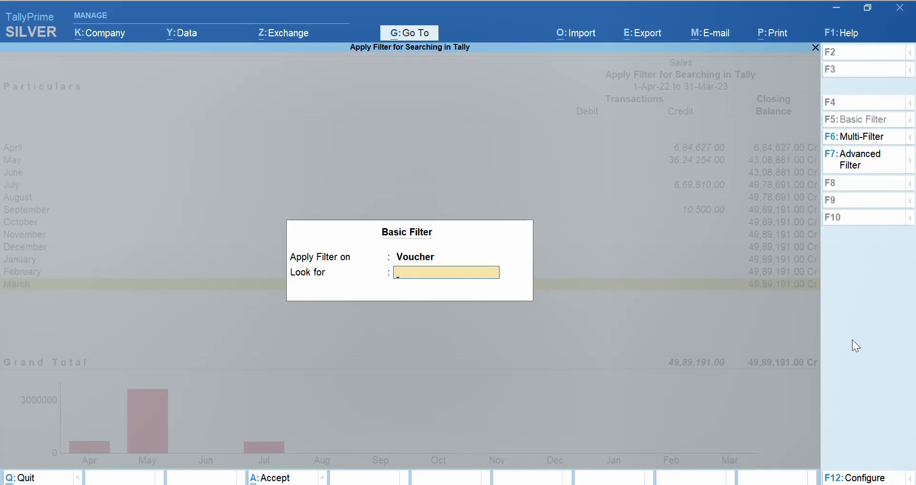
pyautogui.write('2825')
pyautogui.press('Return')
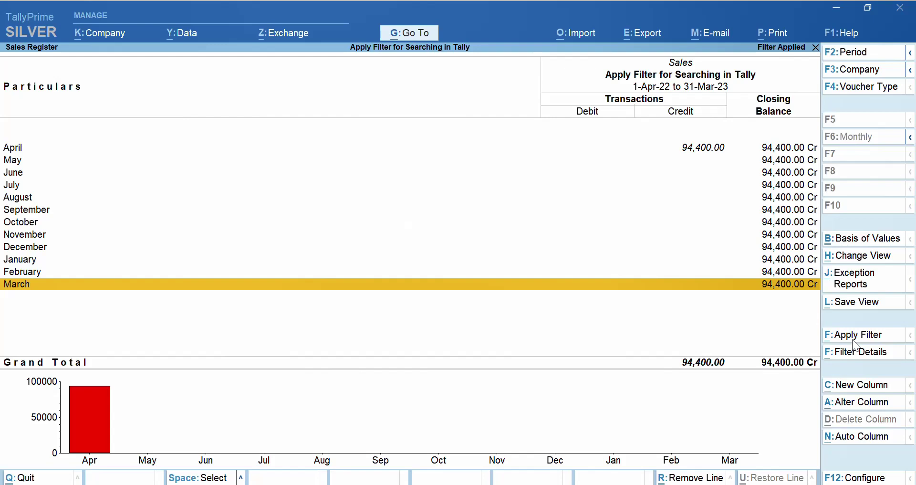
# Step: Open April's filtered voucher list and show the filter details for the Pooja Home Appliances voucher
pyautogui.press('Up')
pyautogui.press('Up')
pyautogui.press('Up')
pyautogui.press('Up')
pyautogui.press('Up')
pyautogui.press('Up')
pyautogui.press('Up')
pyautogui.press('Up')
pyautogui.press('Up')
pyautogui.press('Up')
pyautogui.press('Up')
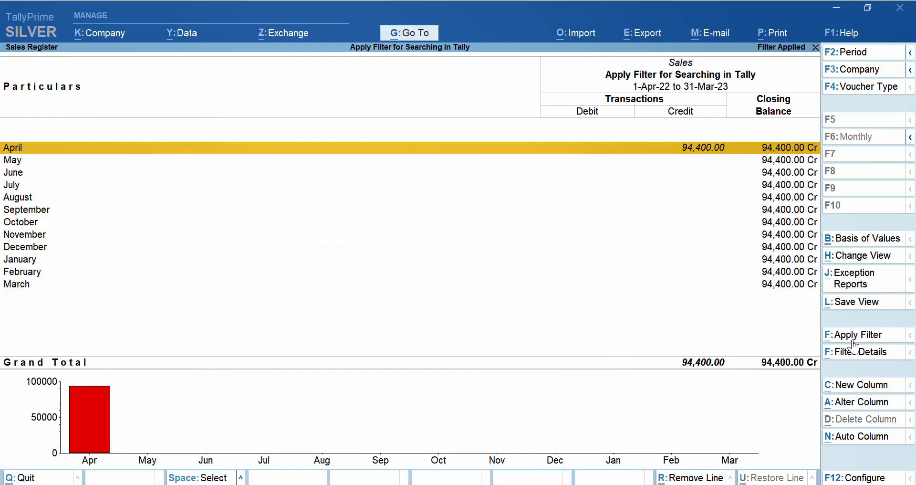
pyautogui.press('Return')
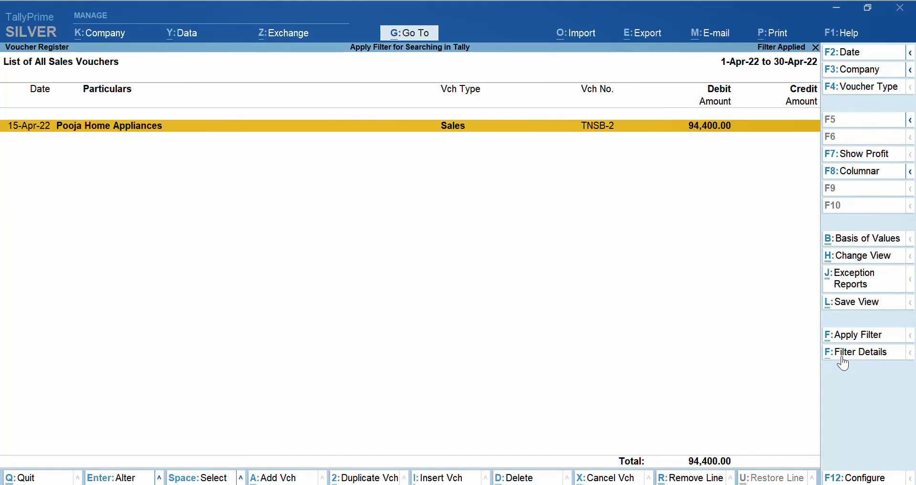
pyautogui.click(862, 353)
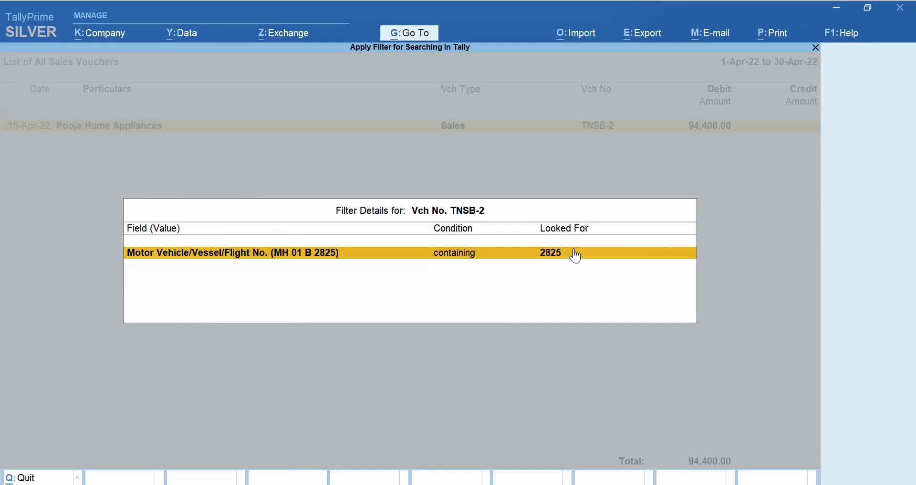
# Step: Open the Pooja Home Appliances sales voucher and check the Motor Vehicle No. field in its dispatch details
pyautogui.press('Escape')
pyautogui.press('Return')
pyautogui.press('Return')
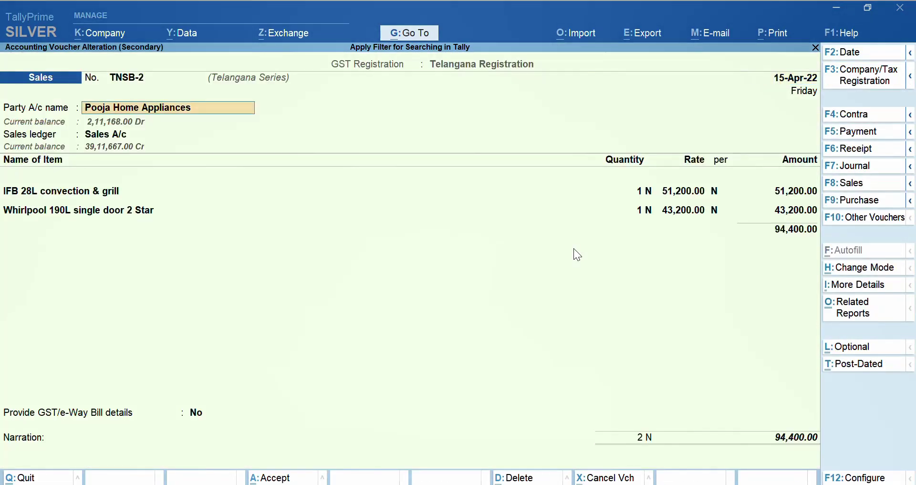
pyautogui.press('Return')
pyautogui.press('Return')
pyautogui.press('Return')
pyautogui.press('Return')
pyautogui.press('Return')
pyautogui.press('Return')
pyautogui.press('Return')
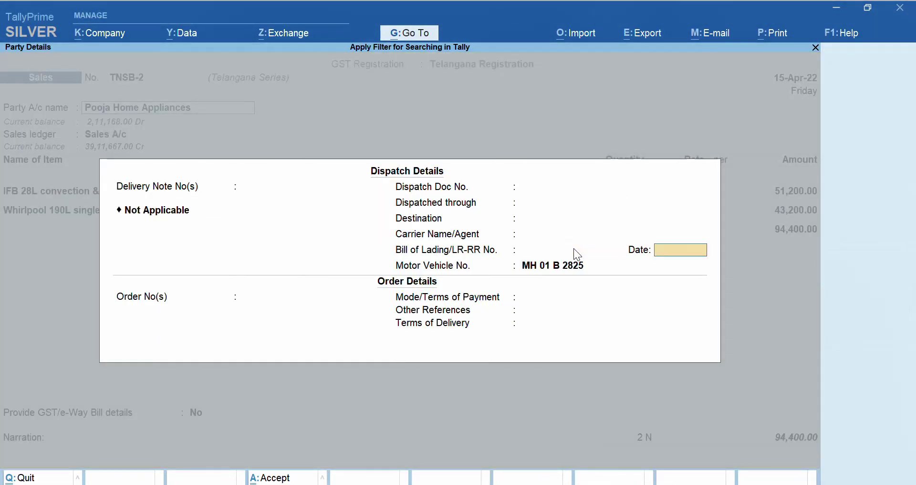
pyautogui.press('BackSpace')
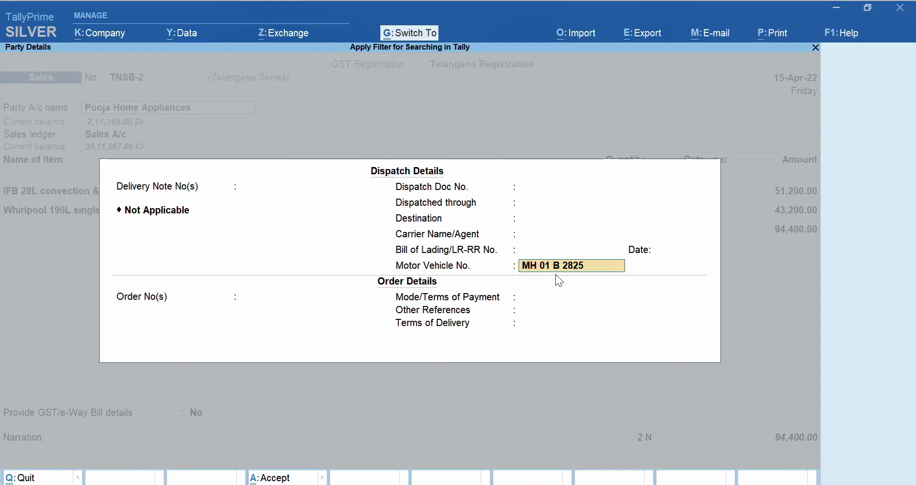
# Step: Leave the Pooja Home Appliances voucher, clear the "2825" filter and return to the unfiltered Sales Register
pyautogui.press('Escape')
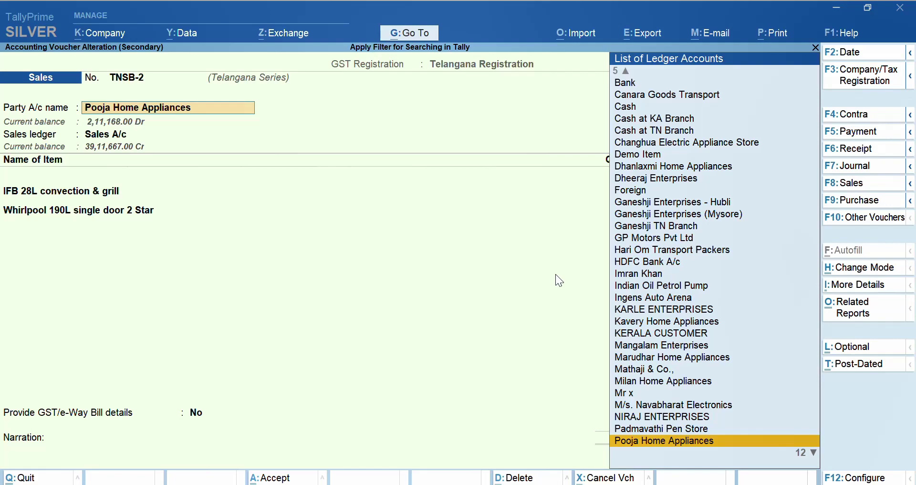
pyautogui.press('Escape')
pyautogui.press('Return')
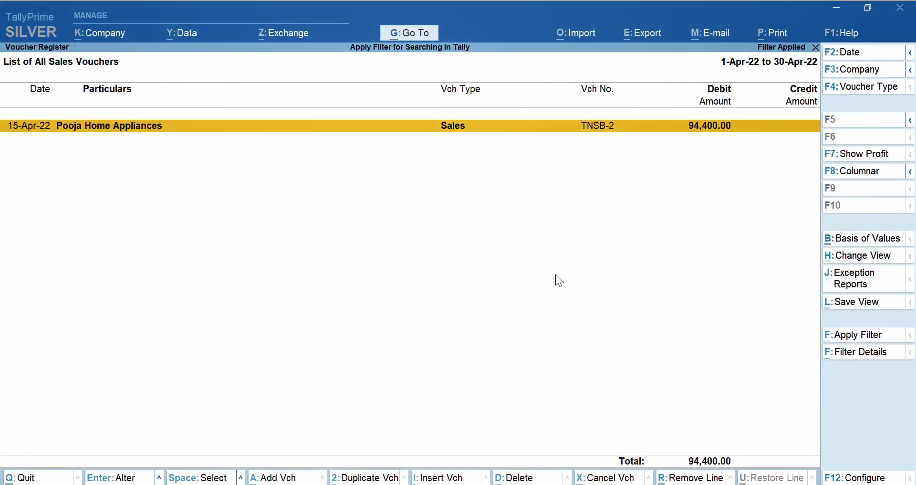
pyautogui.press('Escape')
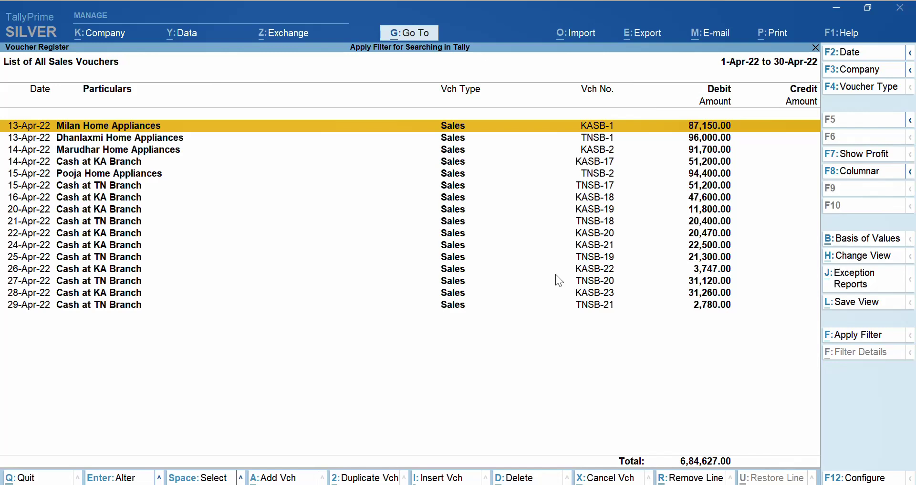
pyautogui.press('Escape')
pyautogui.press('Escape')
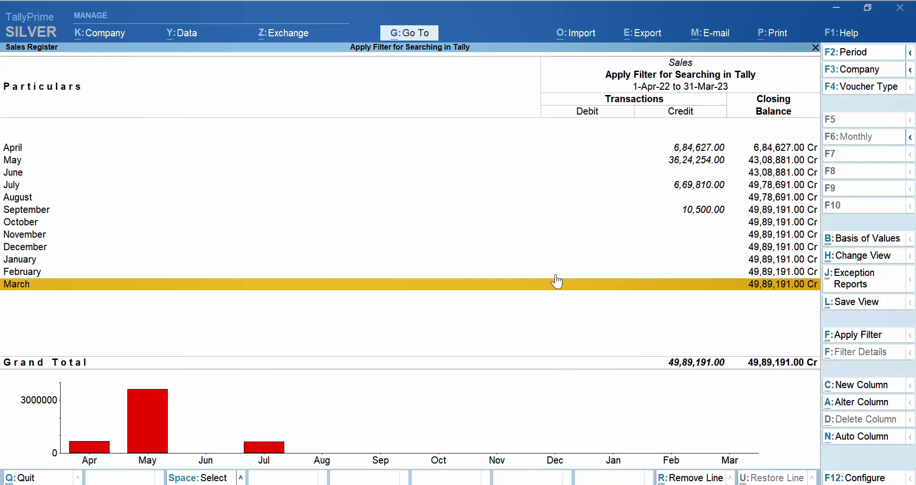
# Step: Filter the Sales Register's vouchers by the weekday "Sunday" using the basic filter
pyautogui.click(856, 338)
pyautogui.write('Sunday')
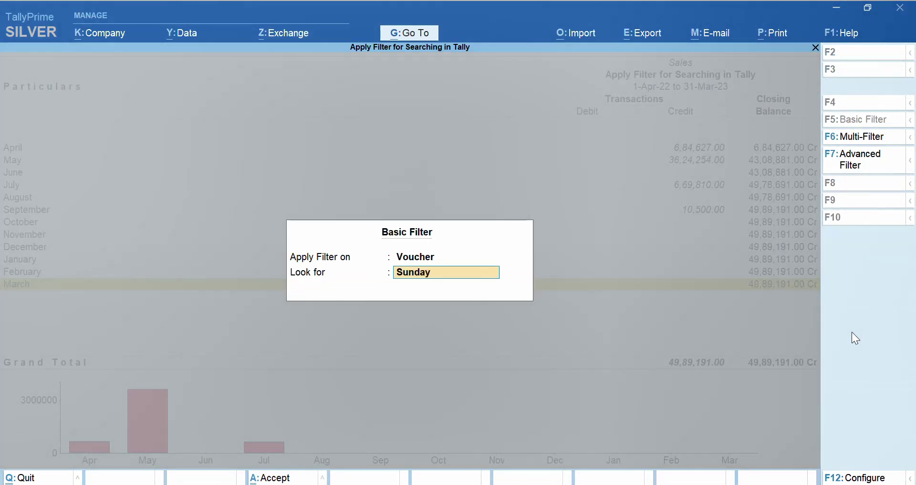
pyautogui.press('Return')
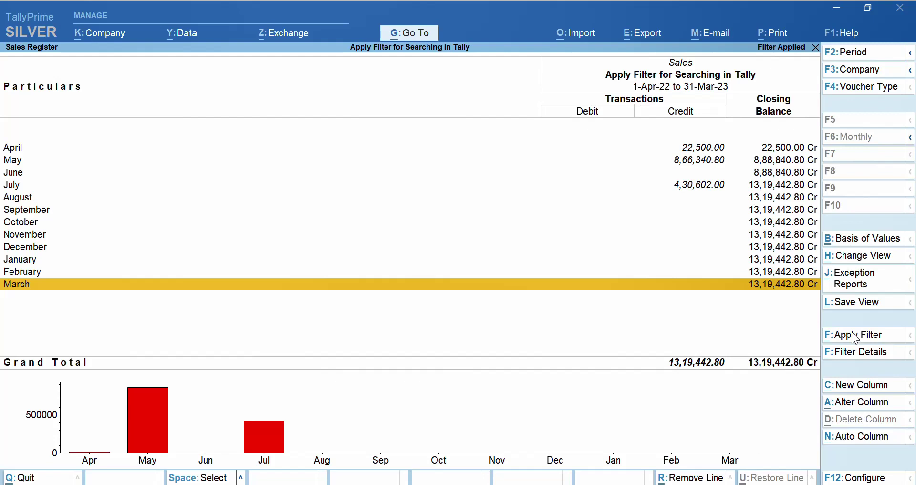
# Step: Open April's filtered list of sales vouchers, review its entries, and return to the monthly Sales Register
pyautogui.press('Up')
pyautogui.press('Up')
pyautogui.press('Up')
pyautogui.press('Up')
pyautogui.press('Up')
pyautogui.press('Up')
pyautogui.press('Up')
pyautogui.press('Up')
pyautogui.press('Up')
pyautogui.press('Up')
pyautogui.press('Up')
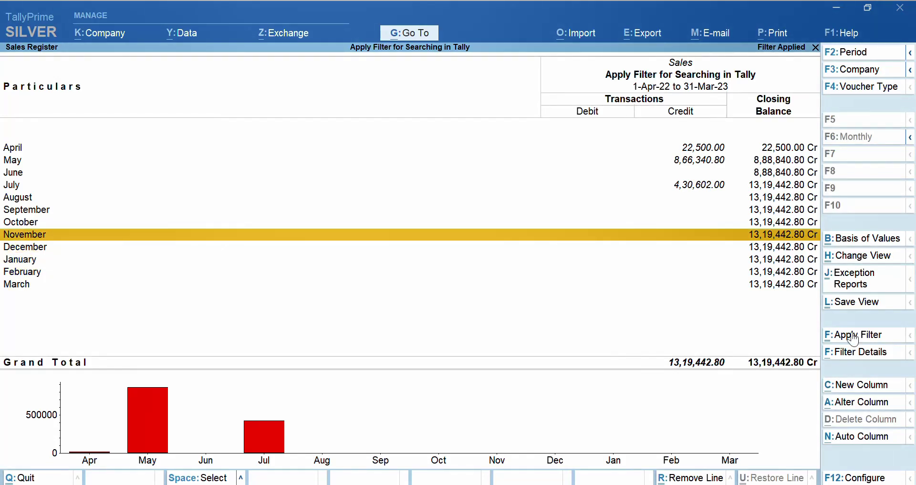
pyautogui.press('Return')
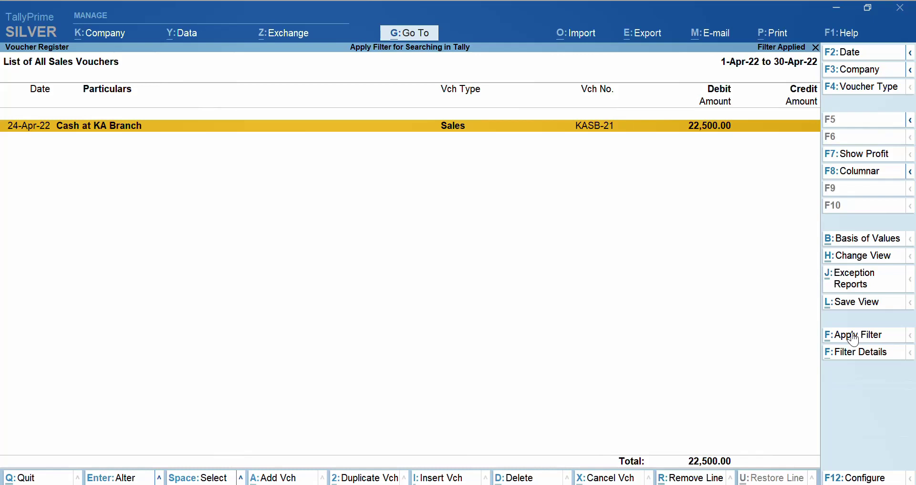
pyautogui.press('Escape')
pyautogui.press('Escape')
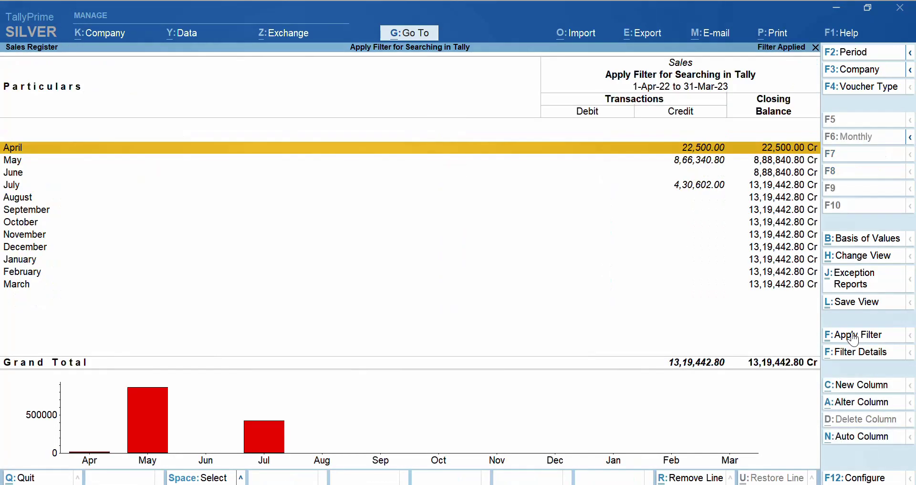
# Step: Open May's filtered list of sales vouchers and go through the entries down to the Milan Home Appliances voucher
pyautogui.press('Down')
pyautogui.press('Return')
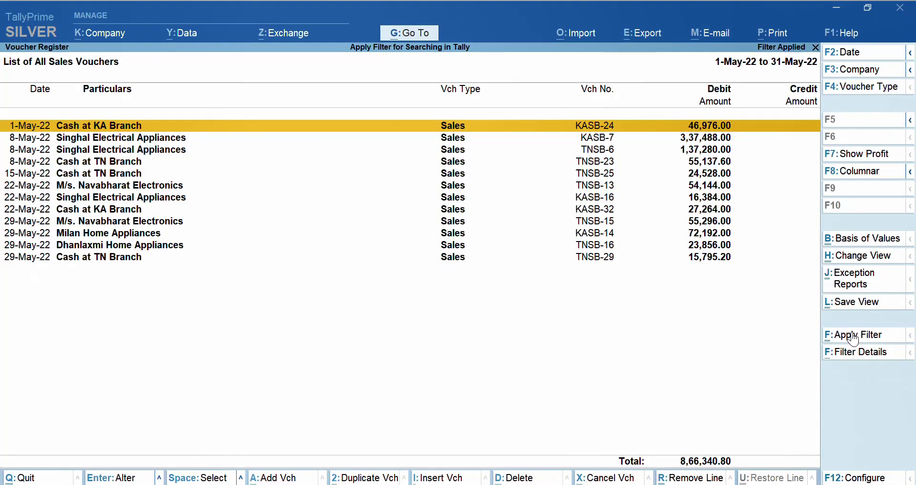
pyautogui.press('Down')
pyautogui.press('Down')
pyautogui.press('Down')
pyautogui.press('Down')
pyautogui.press('Down')
pyautogui.press('Down')
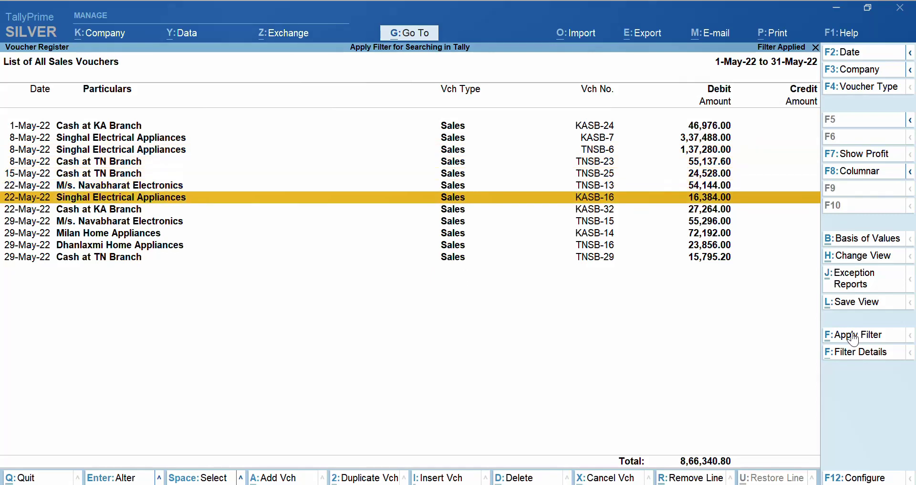
pyautogui.press('Down')
pyautogui.press('Down')
pyautogui.press('Down')
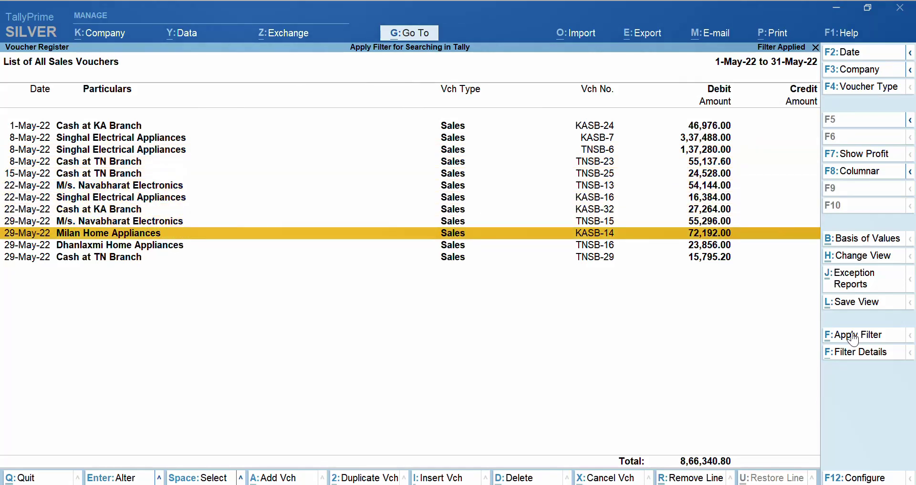